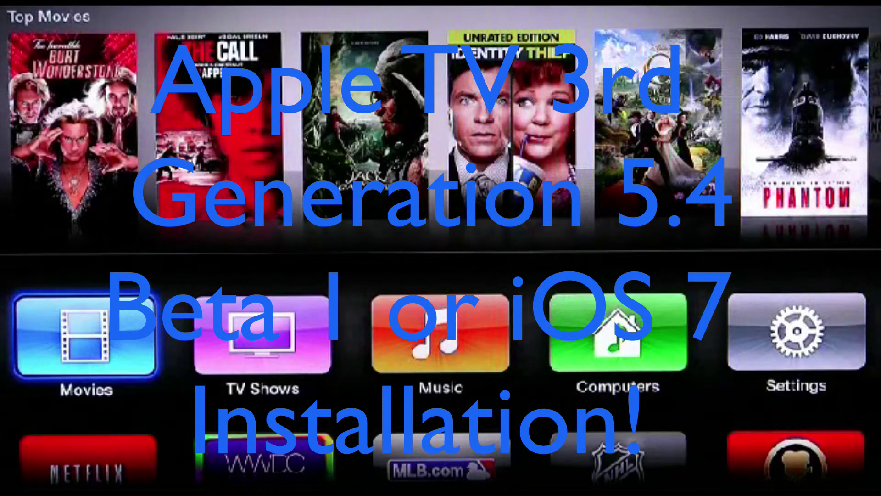
# Open the About information in the Apple TV's general settings to check the installed software version.
pyautogui.press('Right')
pyautogui.press('Right')
pyautogui.press('Right')
pyautogui.press('Right')
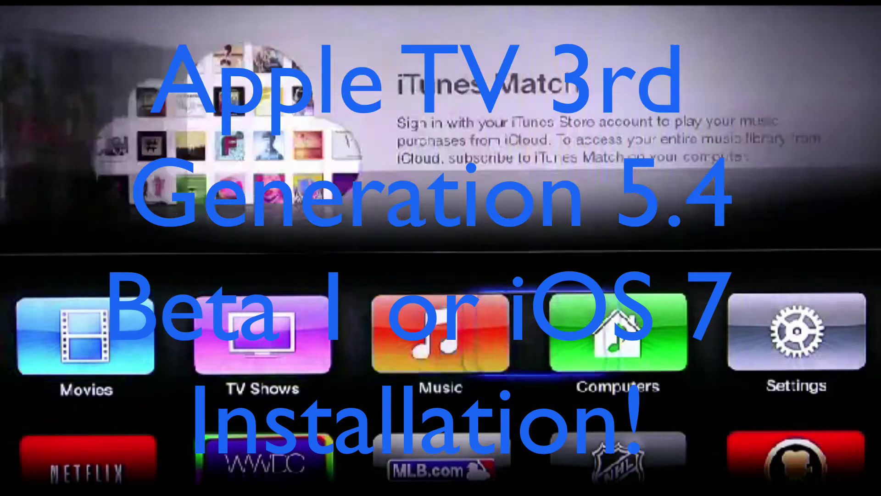
pyautogui.press('Return')
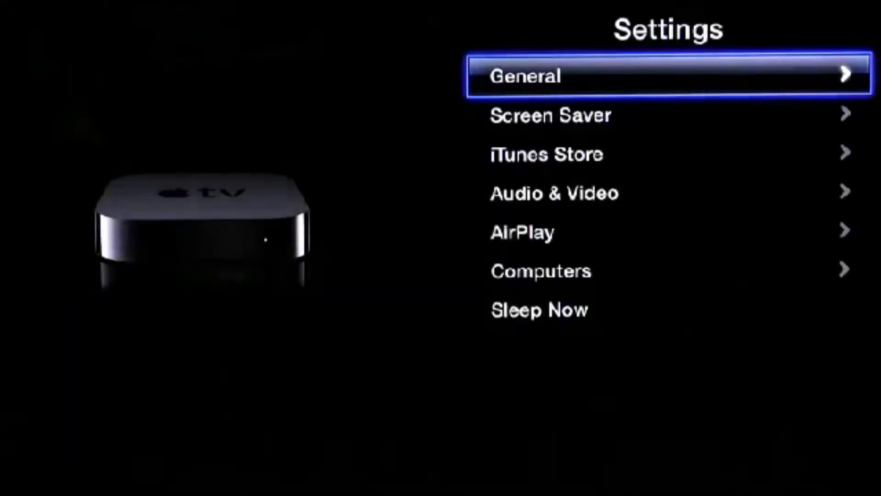
pyautogui.press('Return')
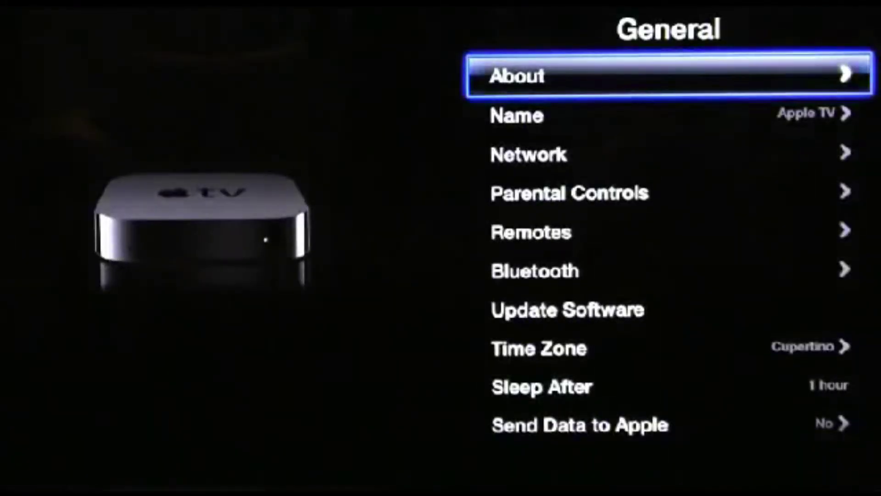
pyautogui.press('Return')
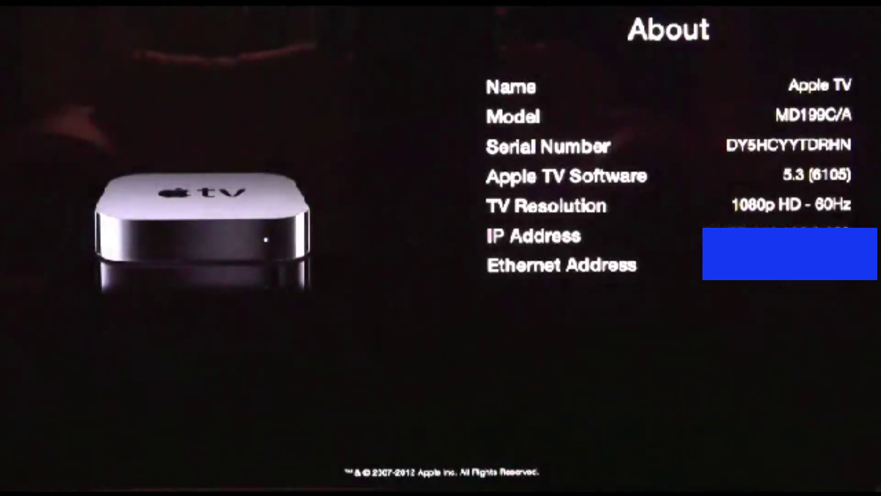
# Leave the About information and go back to Movies on the Apple TV home screen.
pyautogui.press('Escape')
pyautogui.press('Escape')
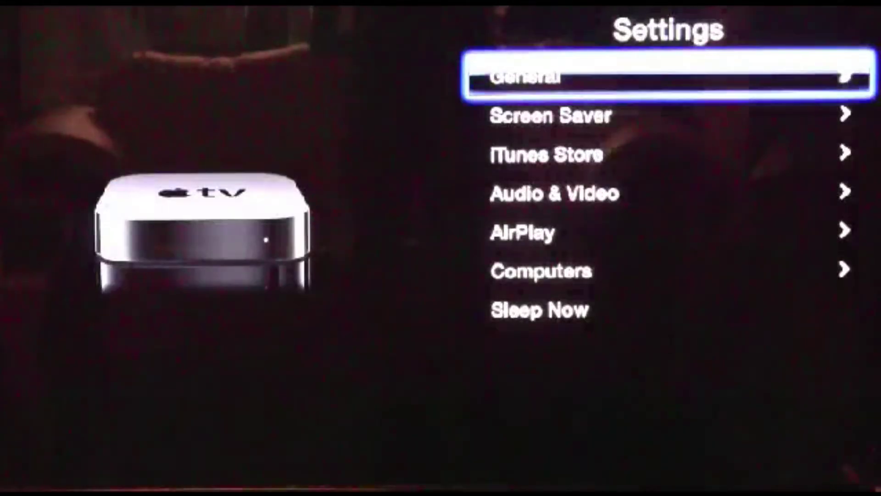
pyautogui.press('Escape')
pyautogui.press('Left')
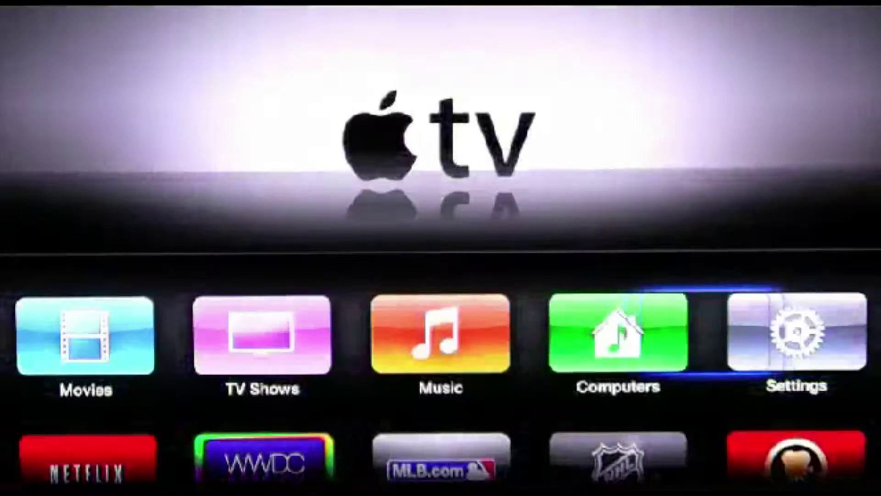
pyautogui.press('Left')
pyautogui.press('Left')
pyautogui.press('Left')
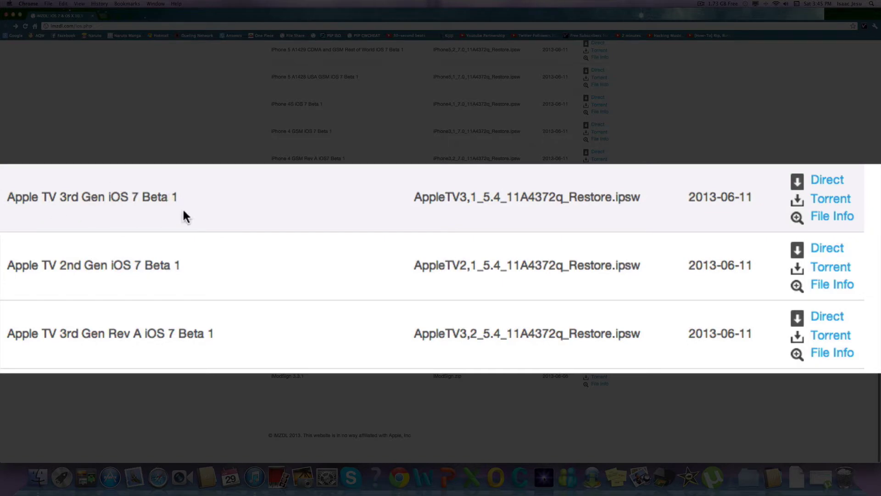
# Minimize the firmware download page, check the Apple TV 3rd Gen iOS 7 Beta 1 torrent in µTorrent, and minimize that window too.
pyautogui.click(14, 16)
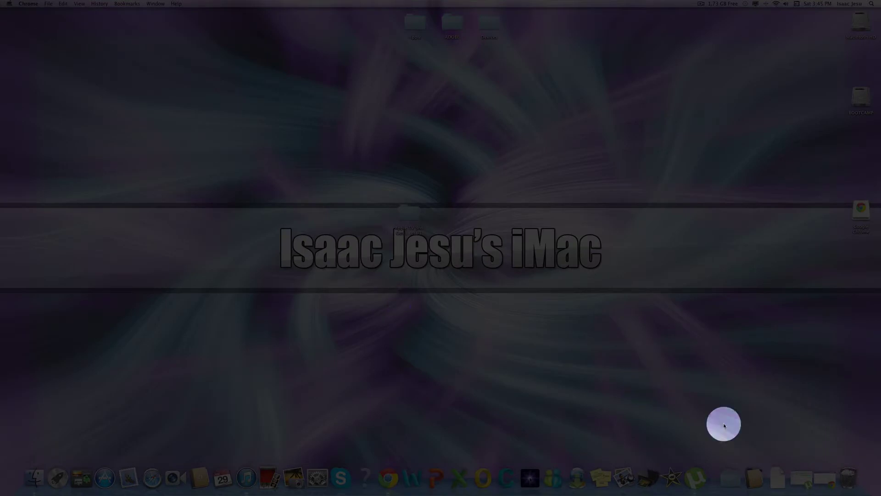
pyautogui.click(804, 470)
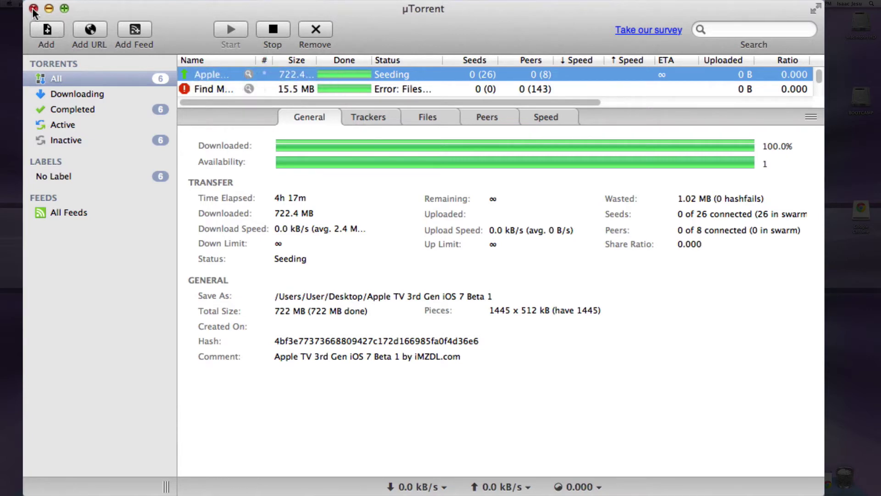
pyautogui.click(48, 9)
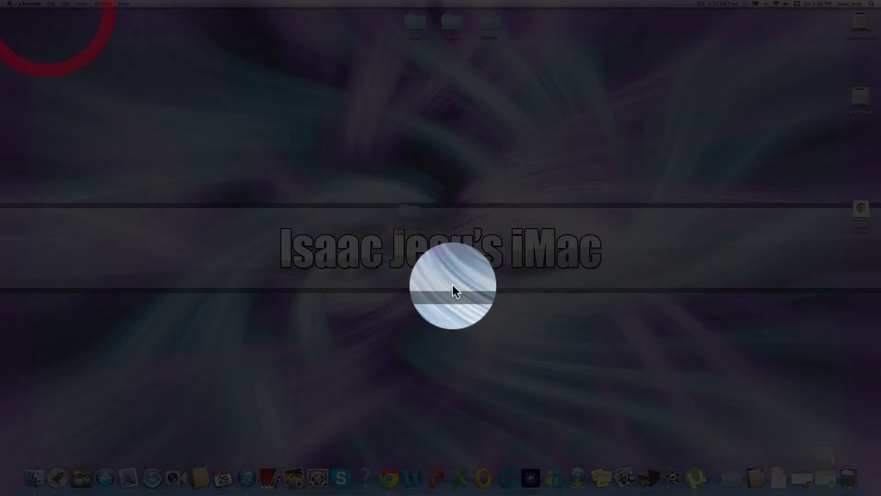
# Check the contents of the desktop folder Apple TV 3rd Gen iOS 7 Beta 1, close it and deselect the folder.
pyautogui.click(406, 218)
pyautogui.doubleClick(405, 219)
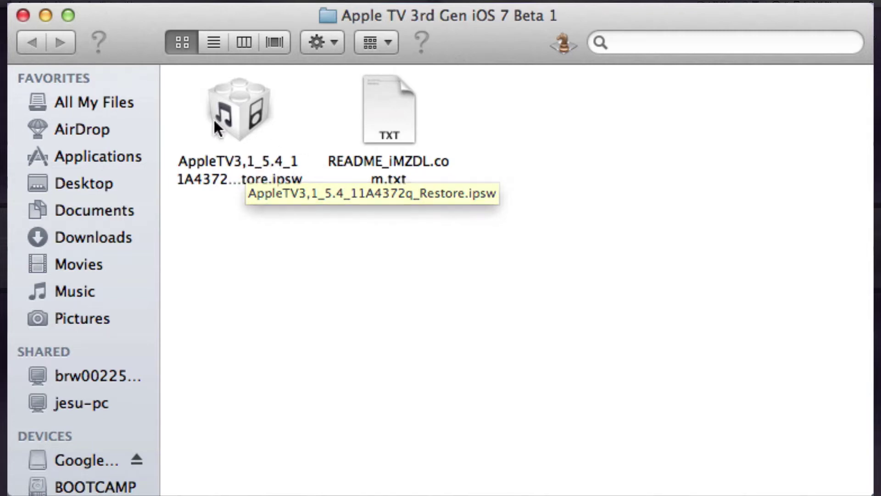
pyautogui.click(22, 15)
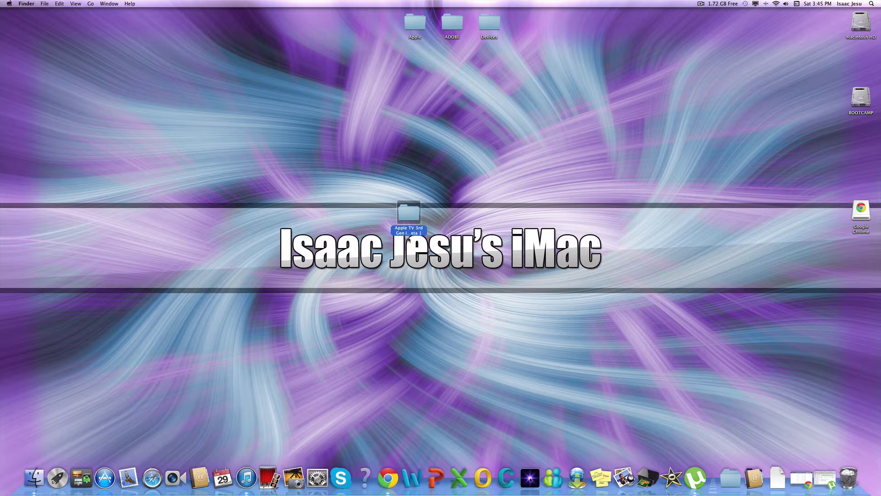
pyautogui.click(441, 258)
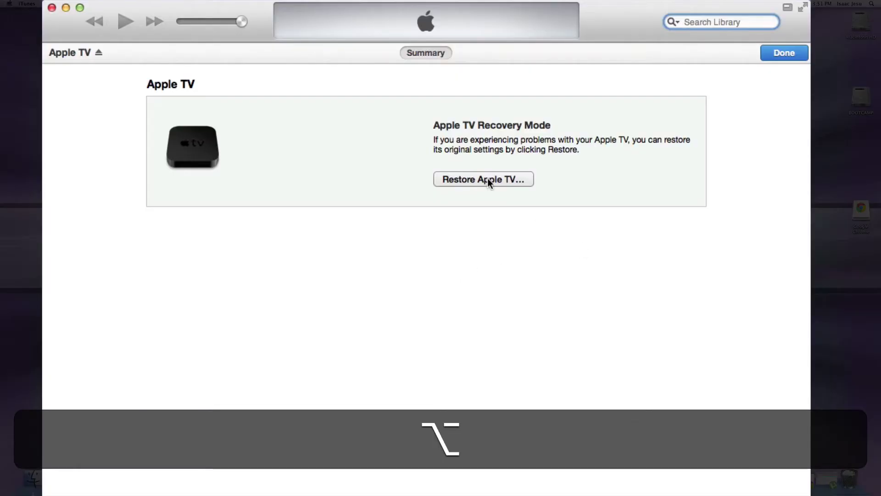
# Restore the Apple TV in iTunes with the firmware file AppleTV3,1_5.4_11A4372q_Restore.ipsw and dismiss the completion notice.
pyautogui.keyDown('alt'); pyautogui.click(487, 179); pyautogui.keyUp('alt')
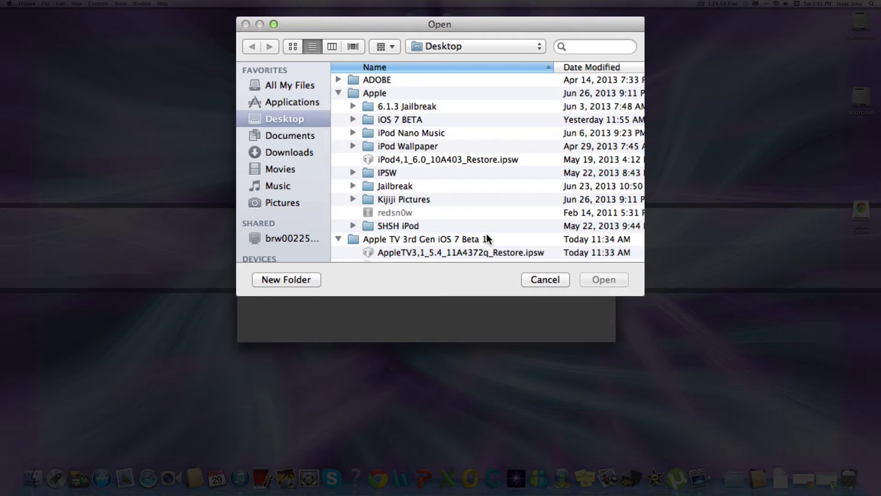
pyautogui.scroll(-3, 453, 194)
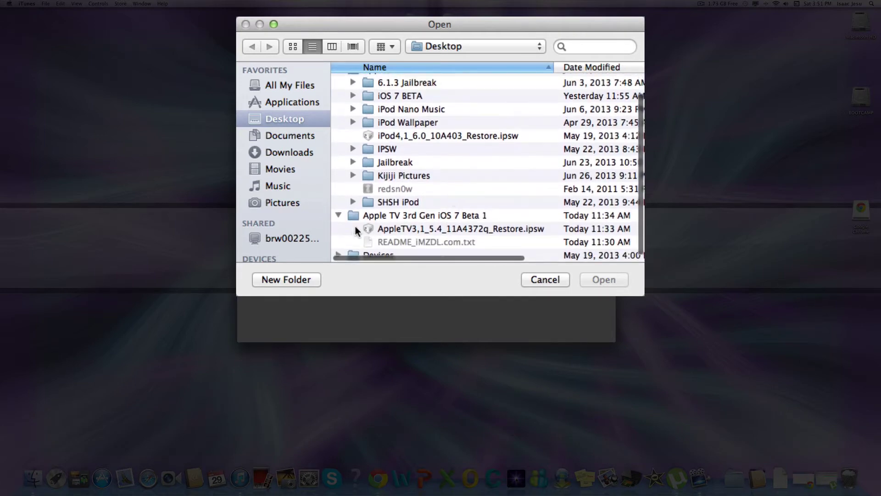
pyautogui.click(477, 228)
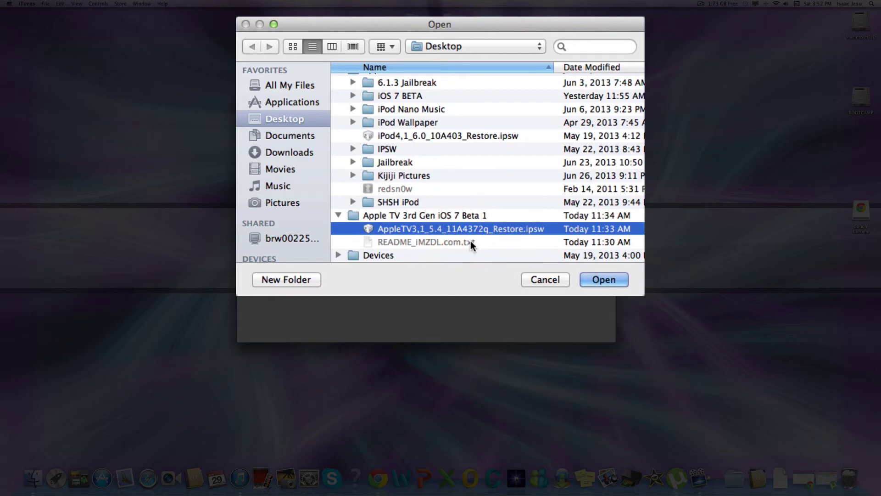
pyautogui.click(602, 279)
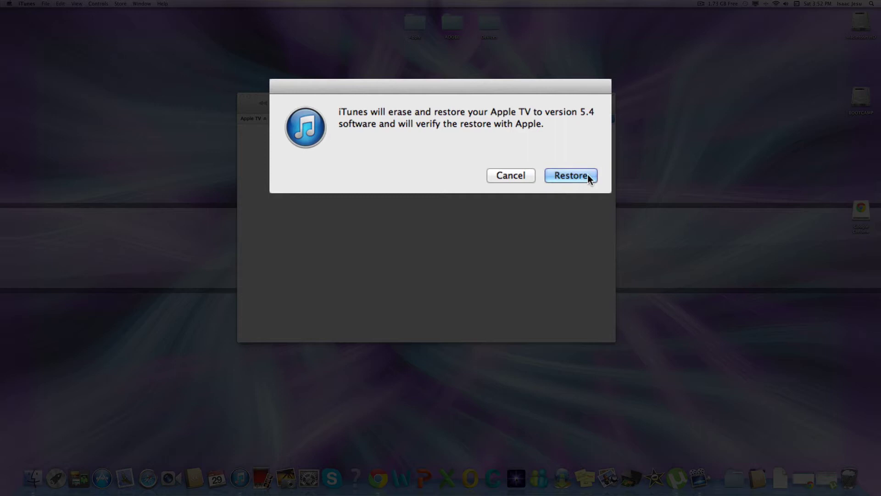
pyautogui.click(564, 176)
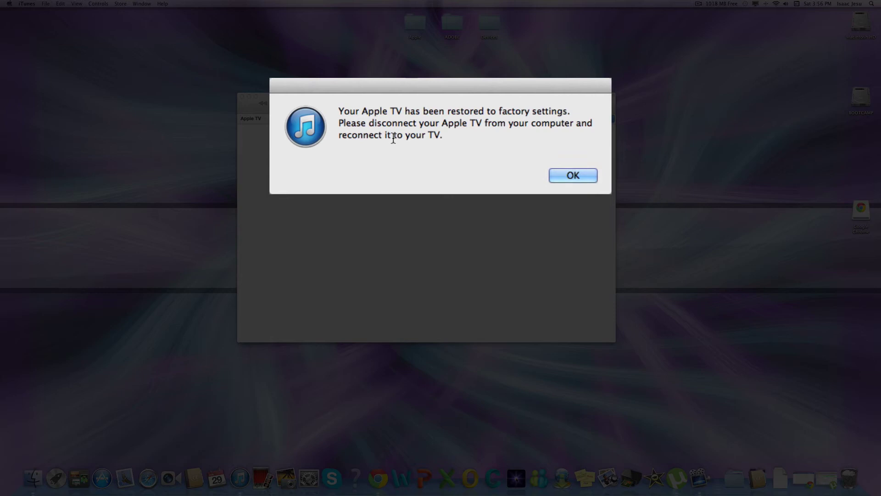
pyautogui.click(565, 176)
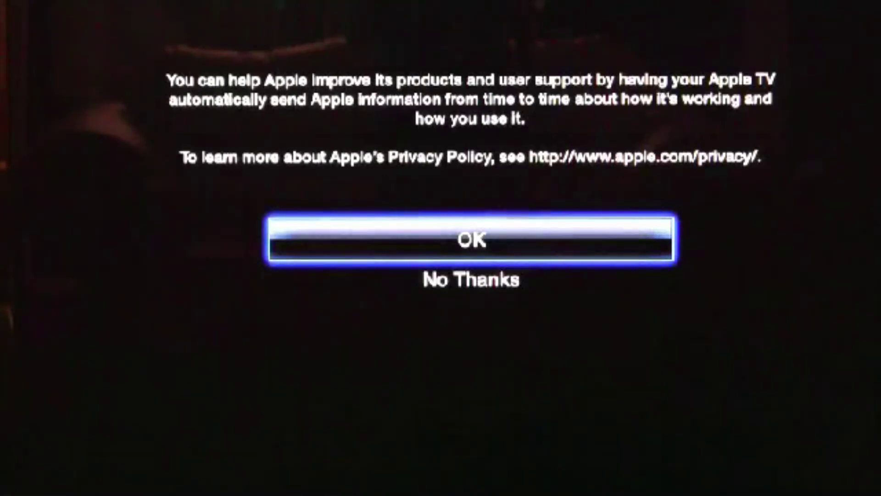
# On the Apple TV, decline automatically sending usage information to Apple.
pyautogui.press('Down')
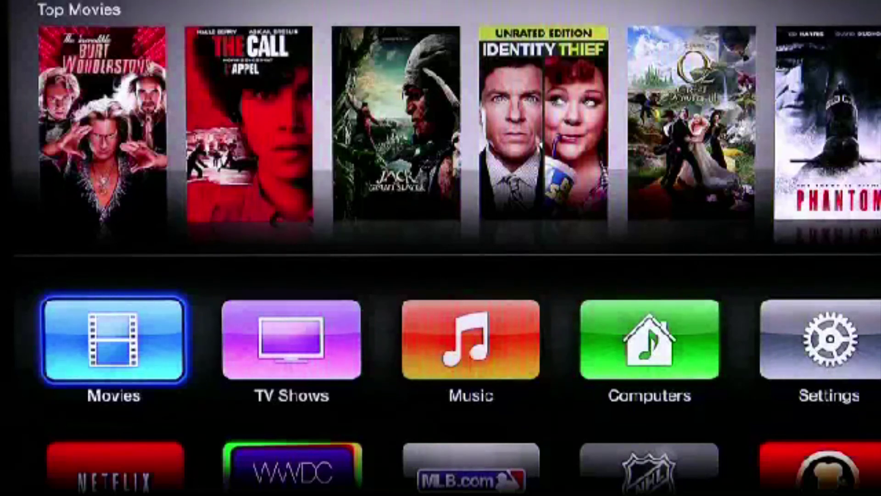
# Check the software version in the restored Apple TV's About information and return to the main Settings list.
pyautogui.press('Right')
pyautogui.press('Right')
pyautogui.press('Right')
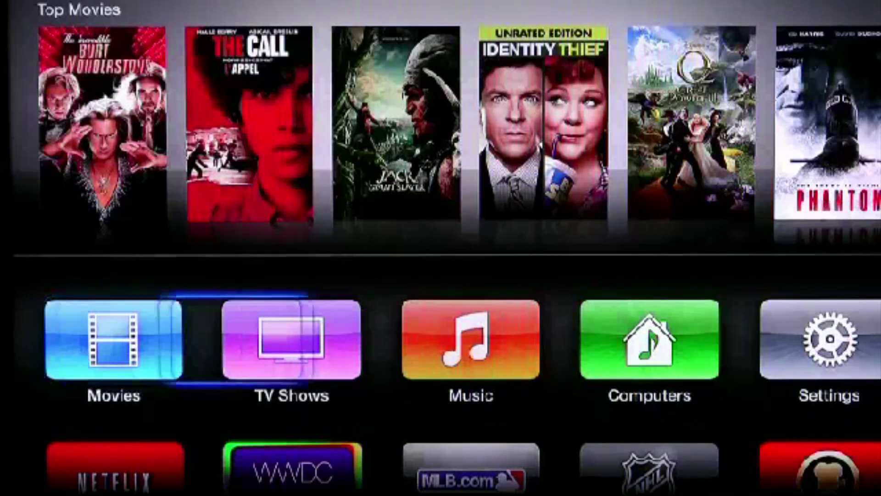
pyautogui.press('Right')
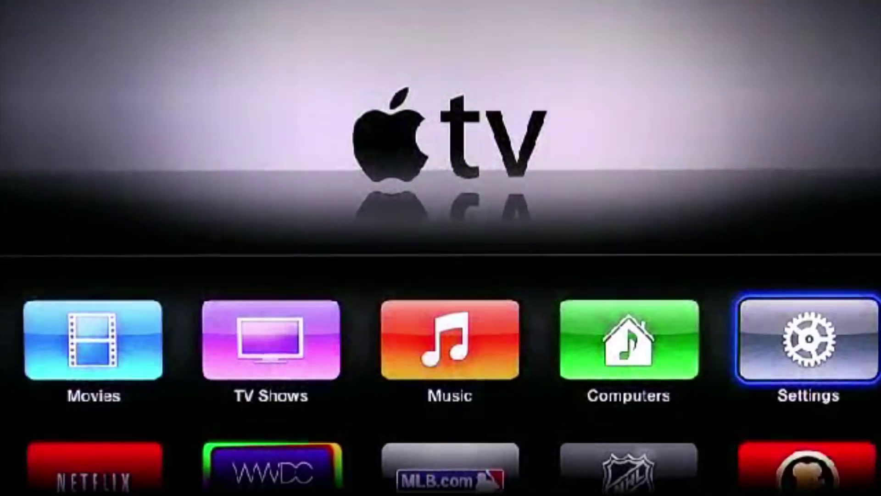
pyautogui.press('Return')
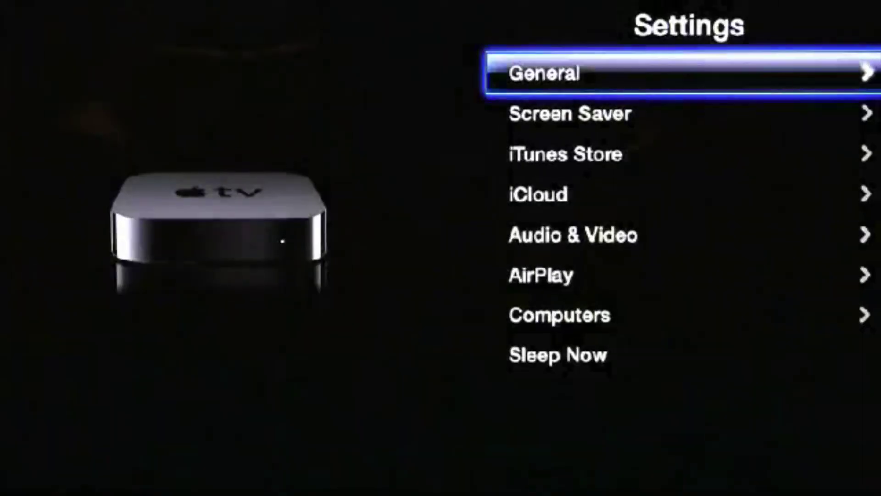
pyautogui.press('Return')
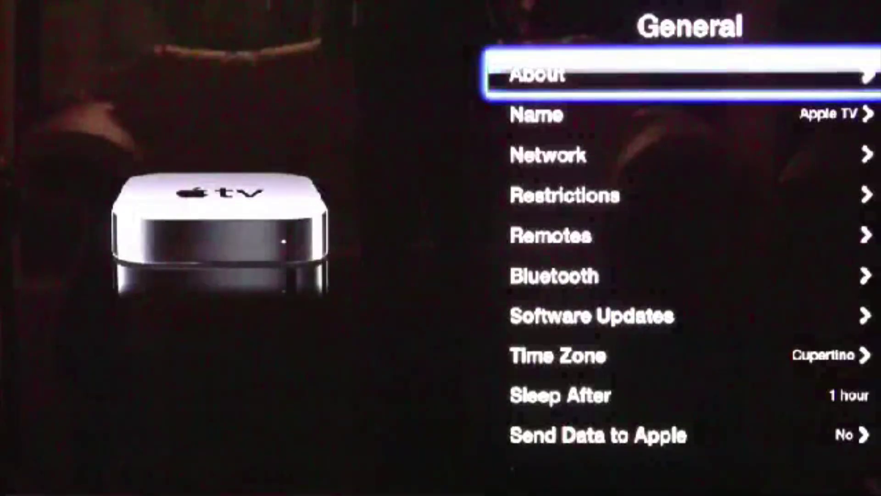
pyautogui.press('Return')
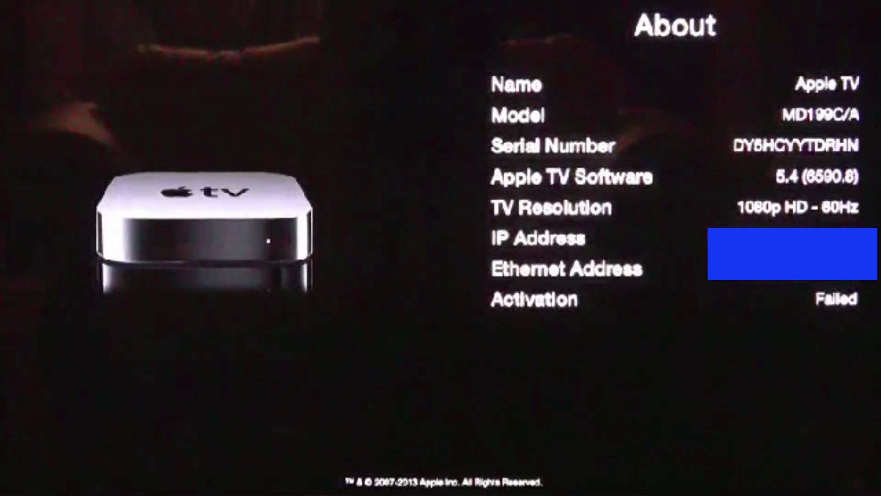
pyautogui.press('Escape')
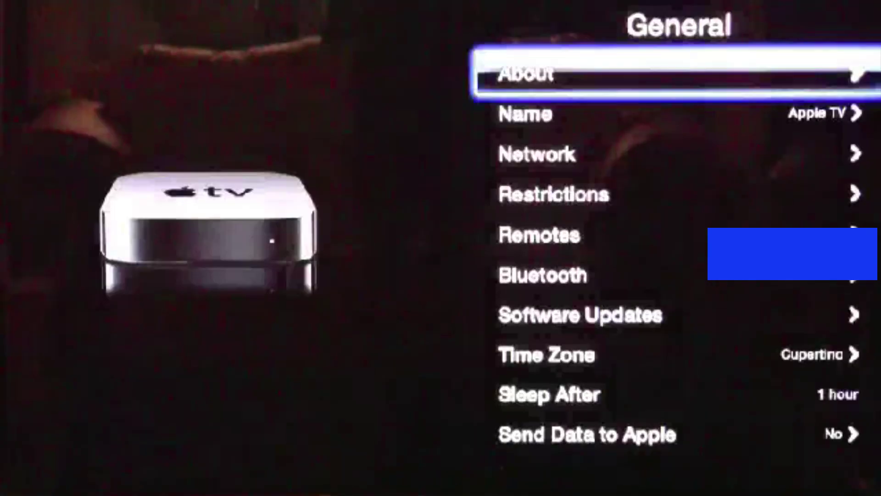
pyautogui.press('Escape')
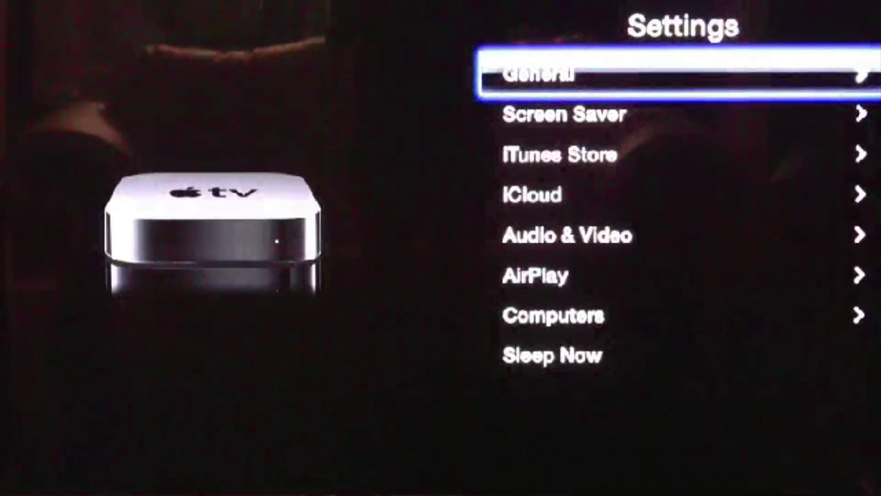